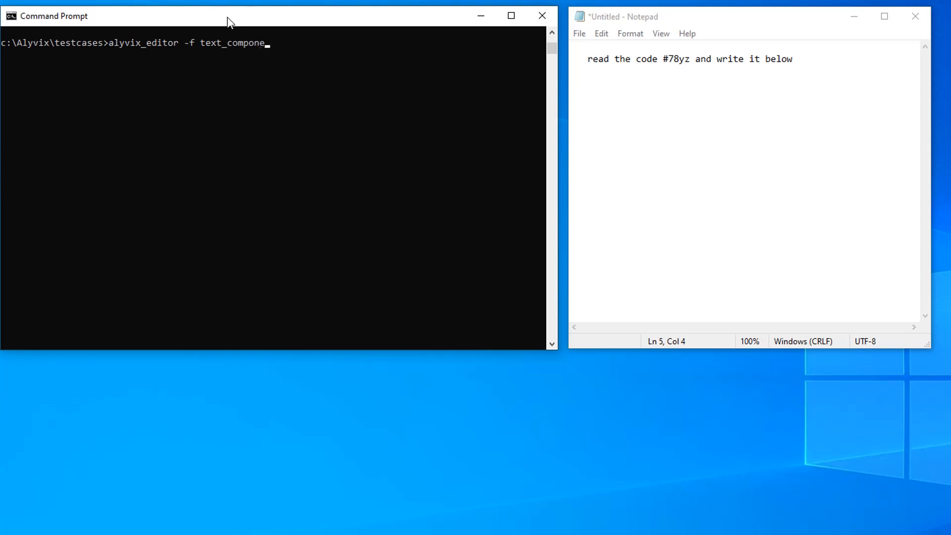
# Launch Alyvix Editor with the text_component test case and shrink its window so Notepad stays visible above it.
pyautogui.press('Return')
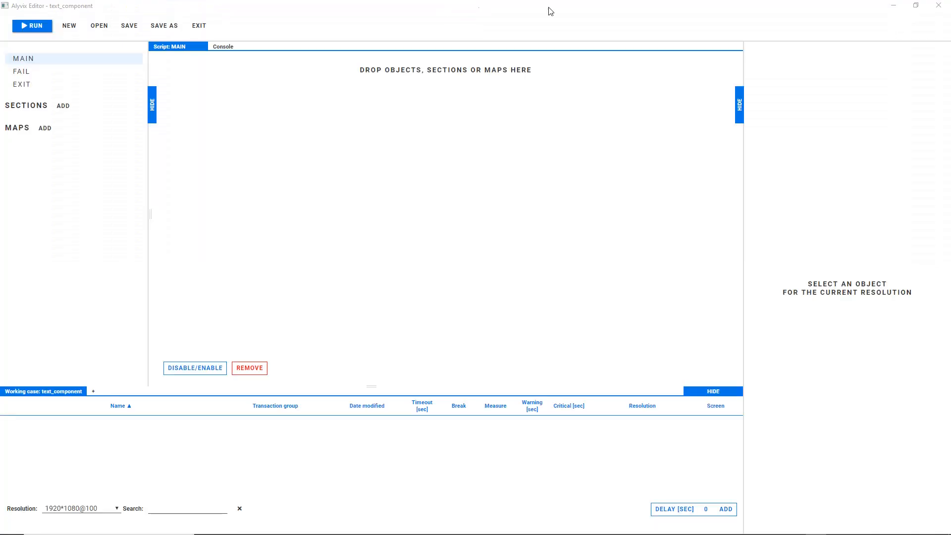
pyautogui.click(915, 5)
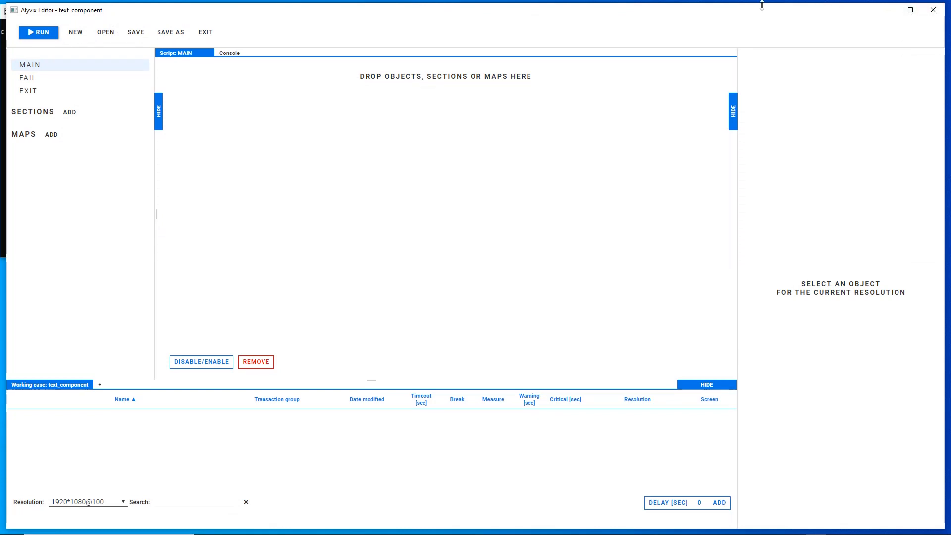
pyautogui.moveTo(734, 3); pyautogui.dragTo(717, 215)
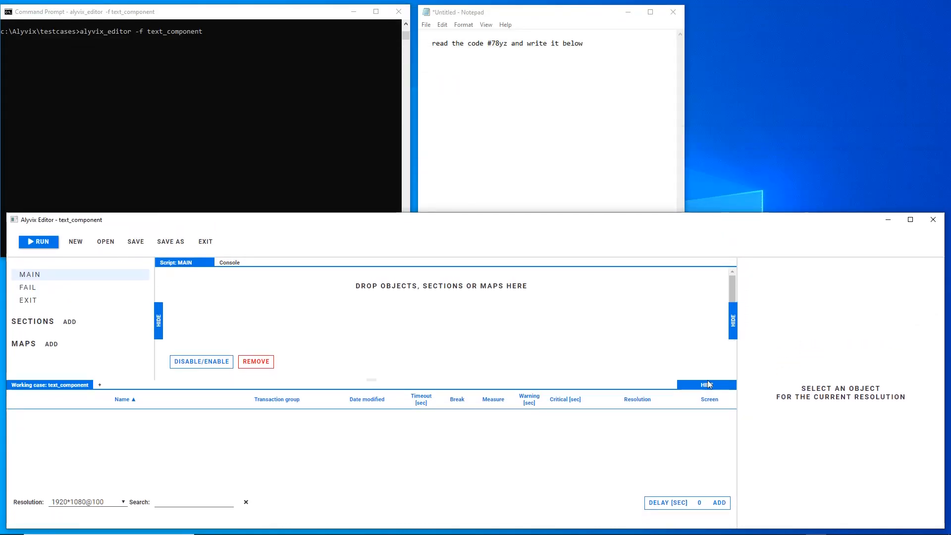
# Capture a new visual object with the Notepad title icon as main component and a subcomponent around the code within the sentence's line.
pyautogui.click(717, 502)
pyautogui.click(576, 18)
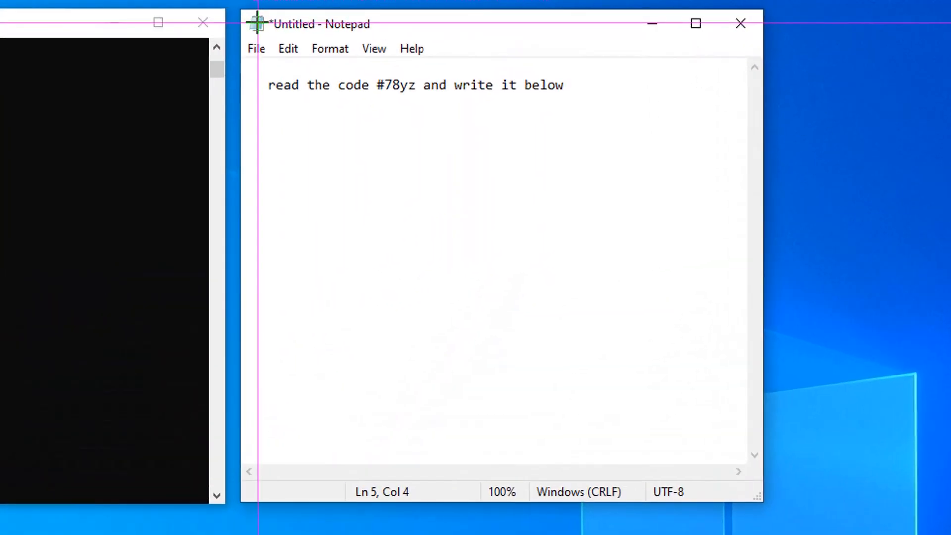
pyautogui.click(427, 11)
pyautogui.moveTo(384, 75); pyautogui.dragTo(730, 93)
pyautogui.moveTo(371, 76); pyautogui.dragTo(246, 72)
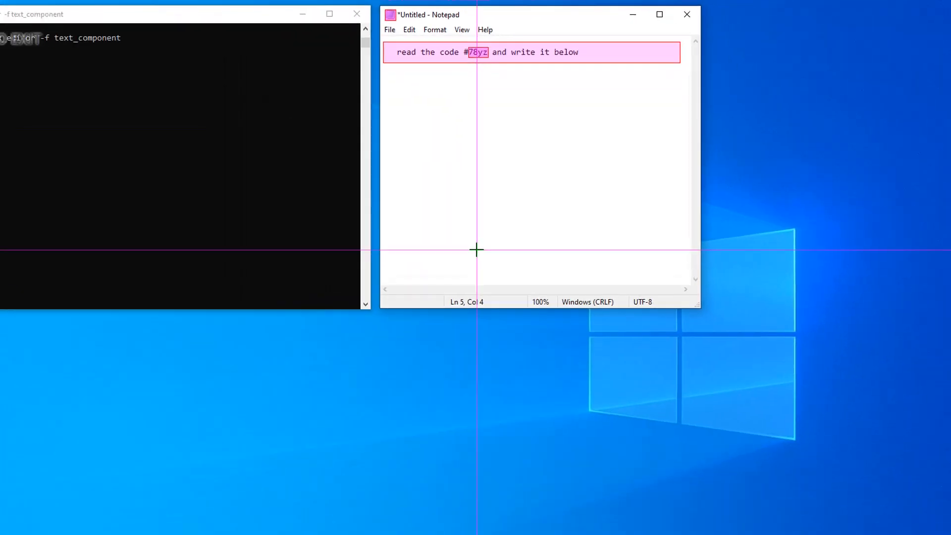
pyautogui.press('Escape')
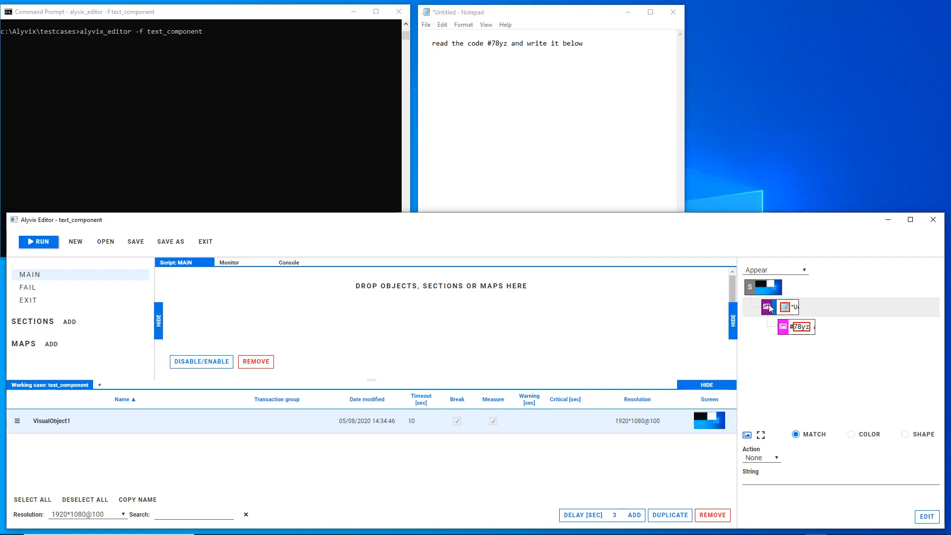
# Make the code subcomponent a text component detected with the regex [0-9][0-9][a-z][a-z].
pyautogui.click(785, 328)
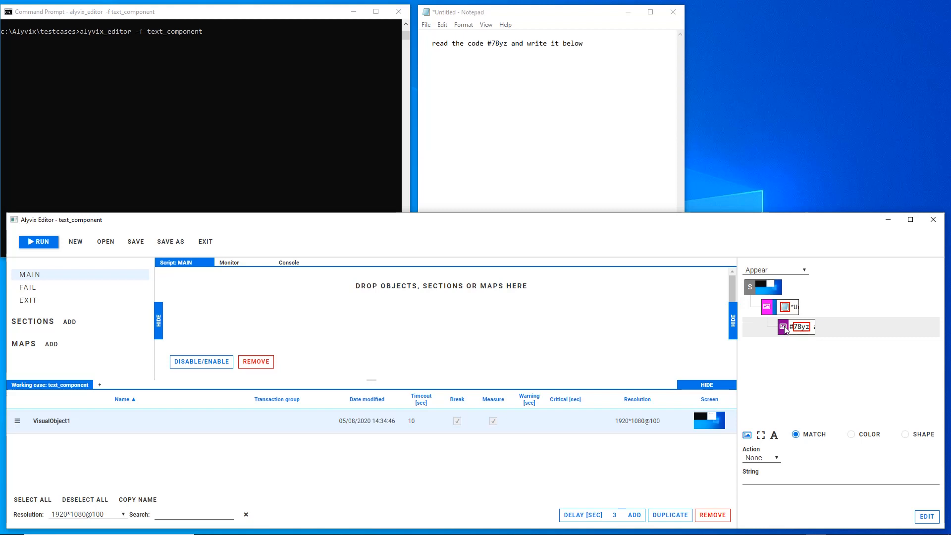
pyautogui.click(774, 435)
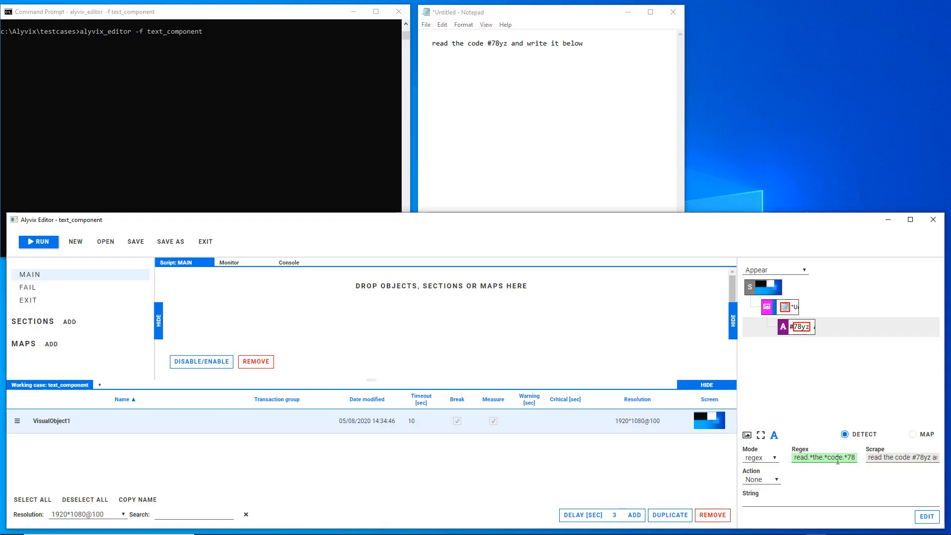
pyautogui.tripleClick(836, 458)
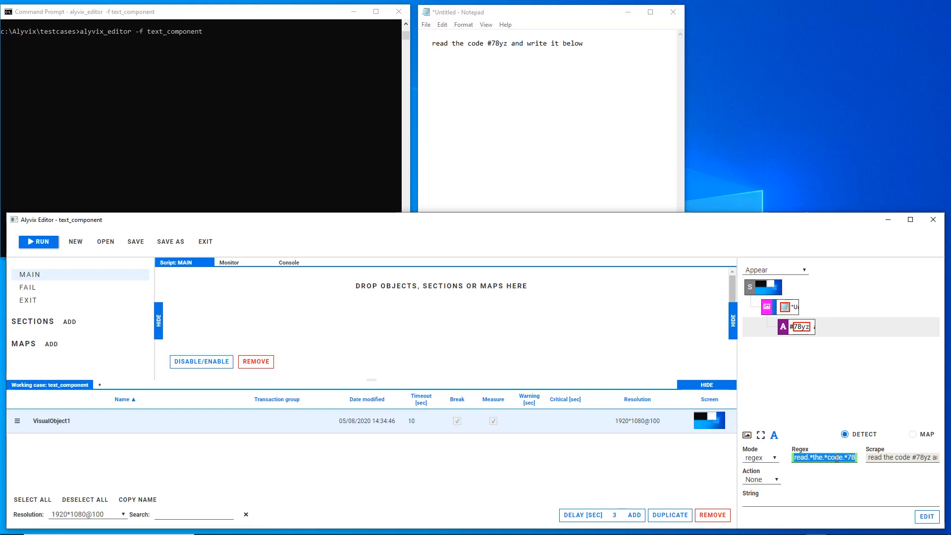
pyautogui.press('BackSpace')
pyautogui.write('[0-9][0-9][a-z][a-z')
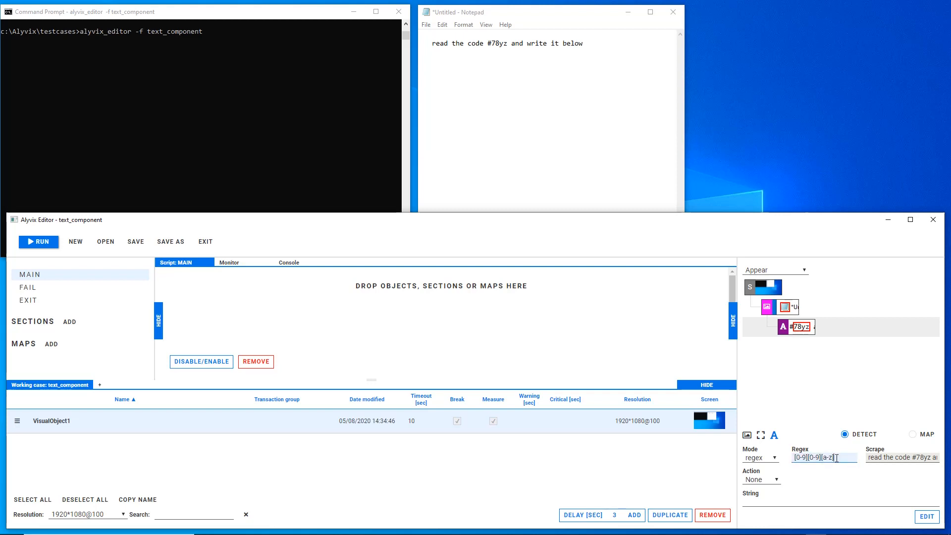
pyautogui.write(']')
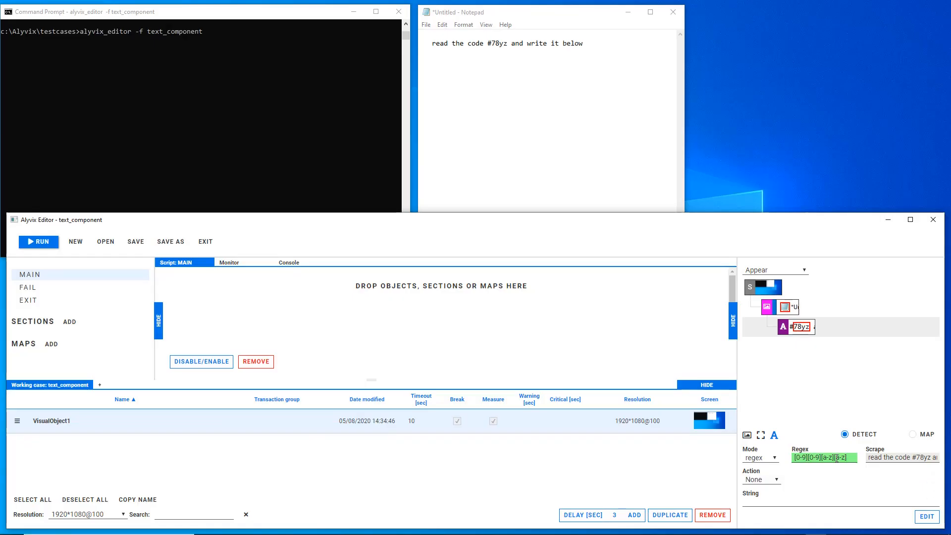
# Rename the visual object as ReadCode and add it to the MAIN script.
pyautogui.doubleClick(64, 422)
pyautogui.write('ReadCode')
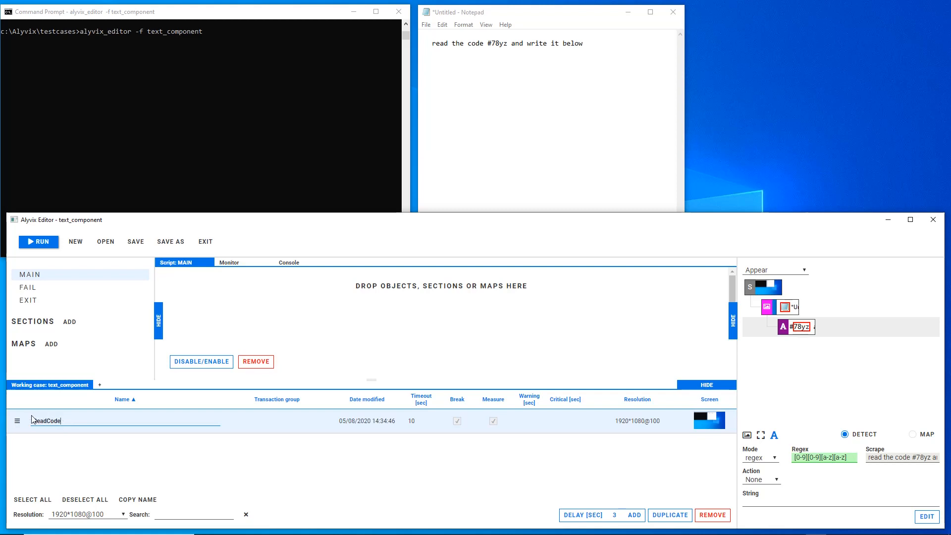
pyautogui.moveTo(17, 421); pyautogui.dragTo(267, 322)
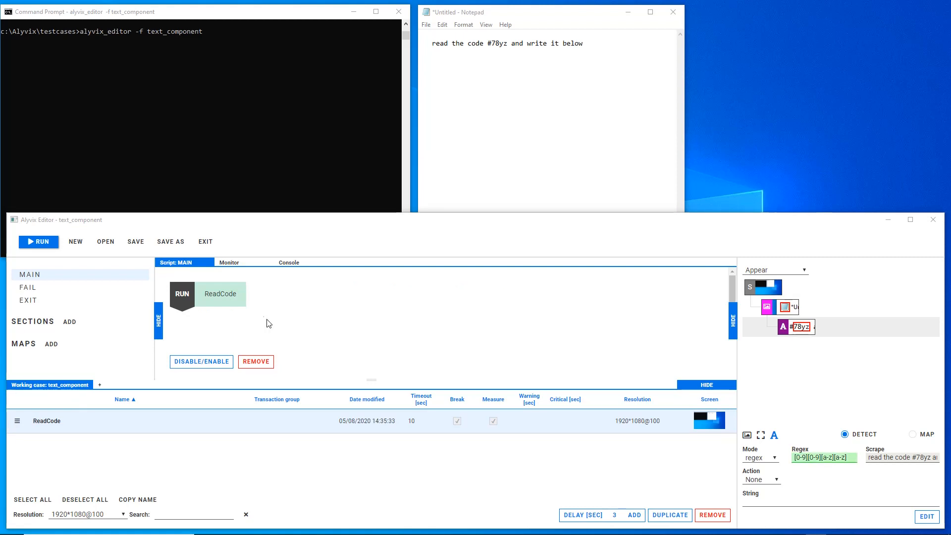
# Capture a second visual object after a 3-second delay, with the Notepad title icon as its main component.
pyautogui.click(636, 516)
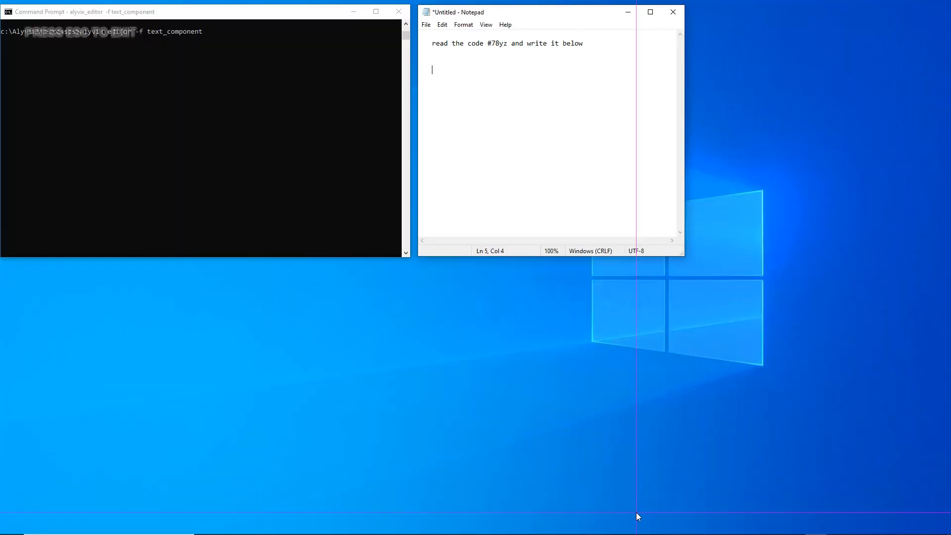
pyautogui.click(426, 12)
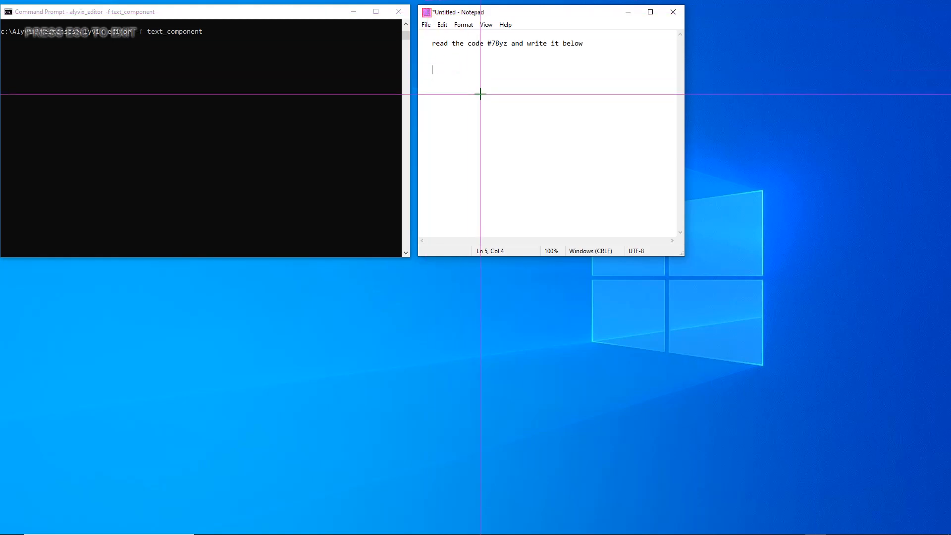
pyautogui.press('Escape')
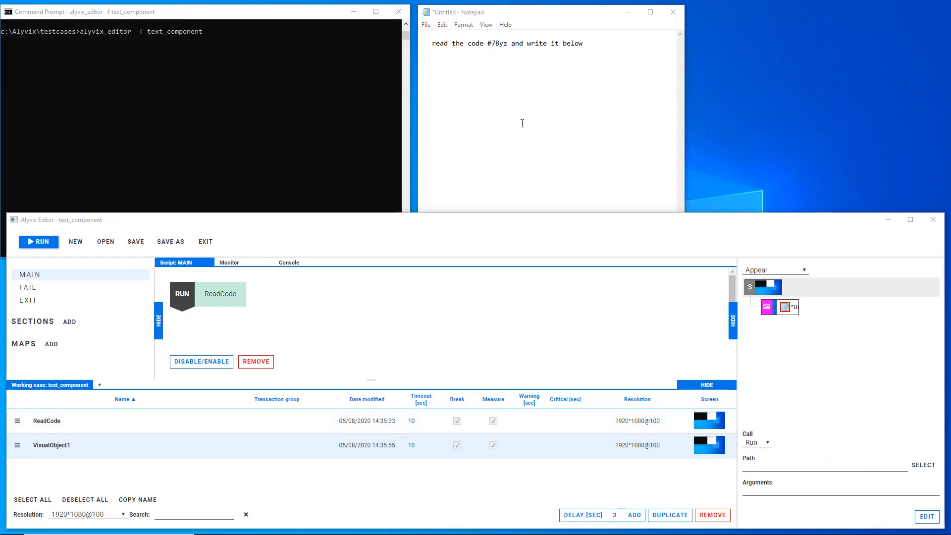
# Give the icon component a Click action with its interaction point in Notepad's empty text area below the sentence.
pyautogui.click(785, 307)
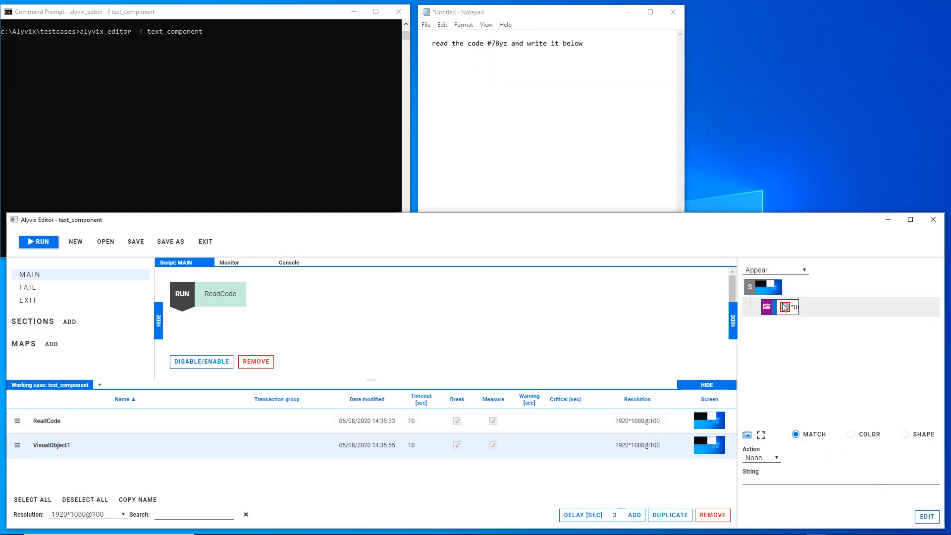
pyautogui.click(776, 458)
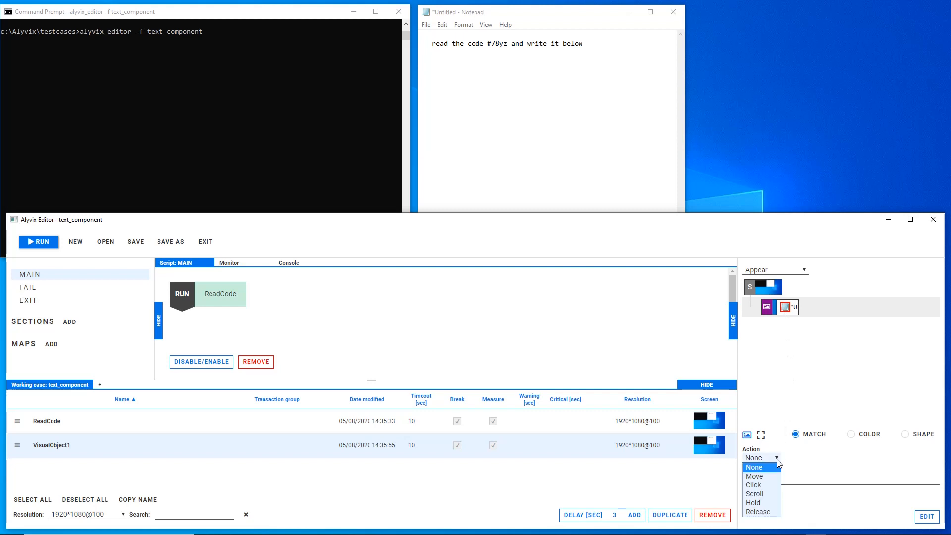
pyautogui.click(772, 484)
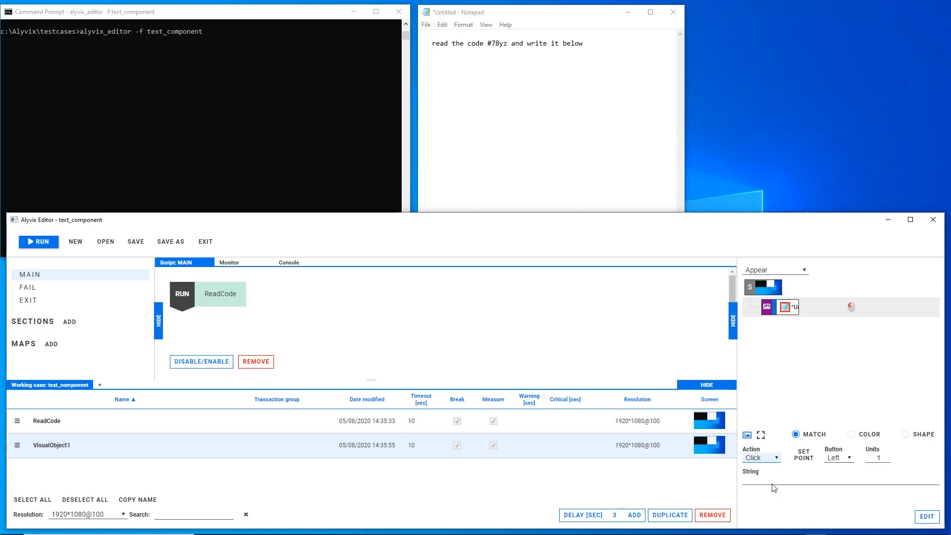
pyautogui.click(803, 458)
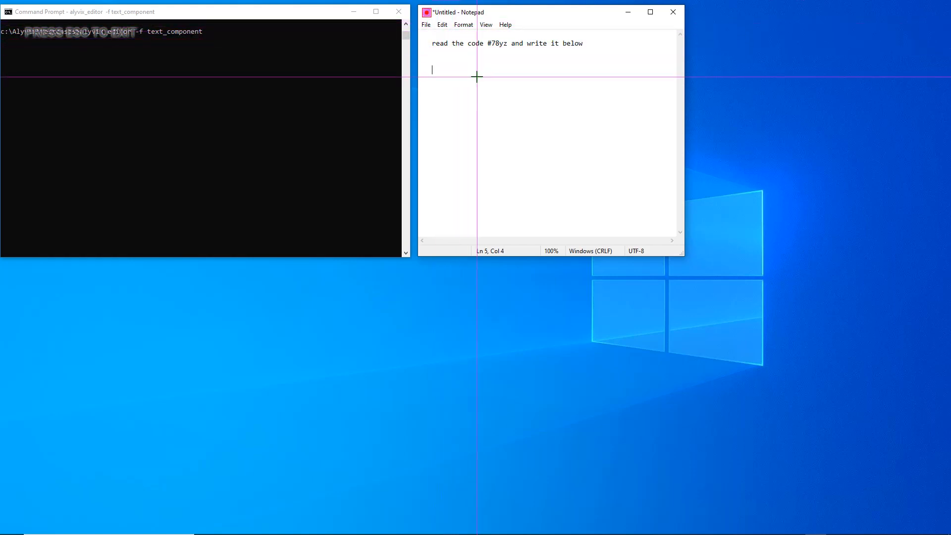
pyautogui.click(483, 91)
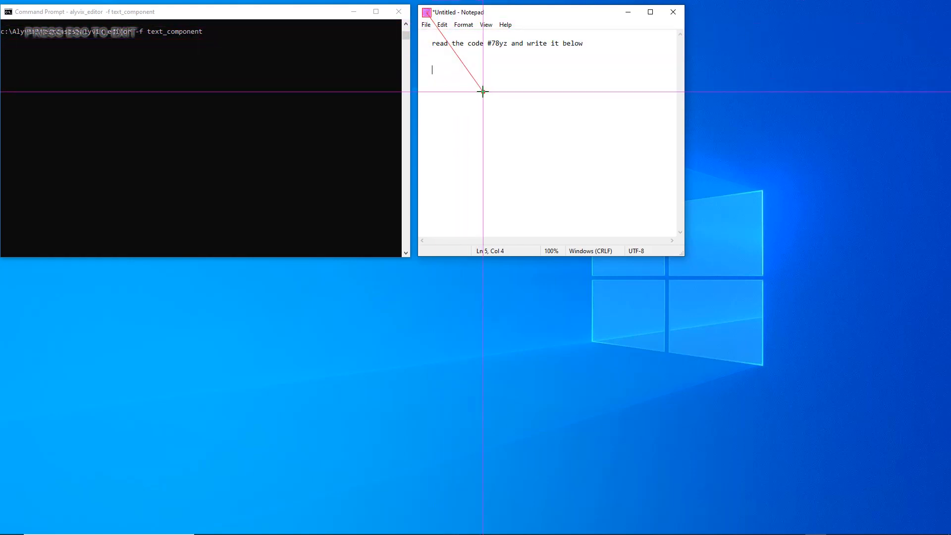
pyautogui.press('Escape')
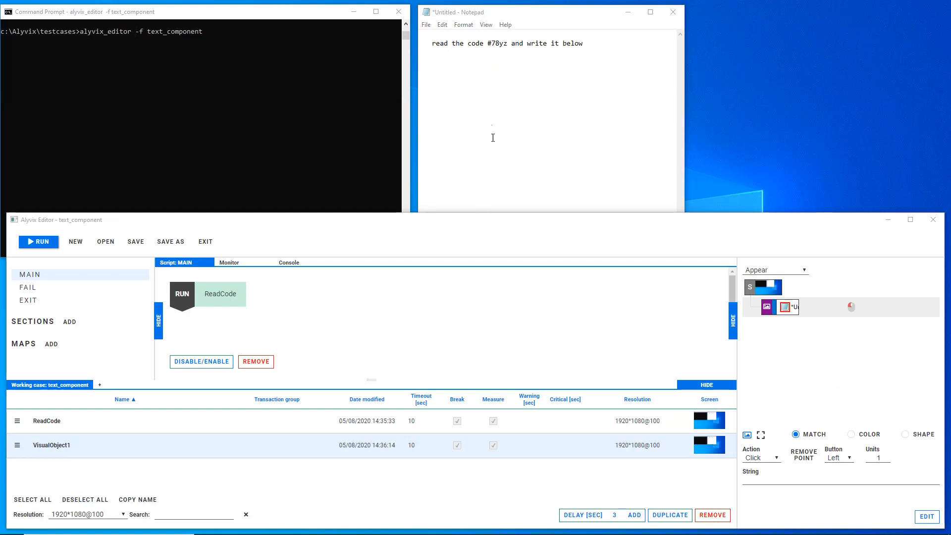
# Set the icon component's string to {ReadCode.extract}.
pyautogui.click(762, 481)
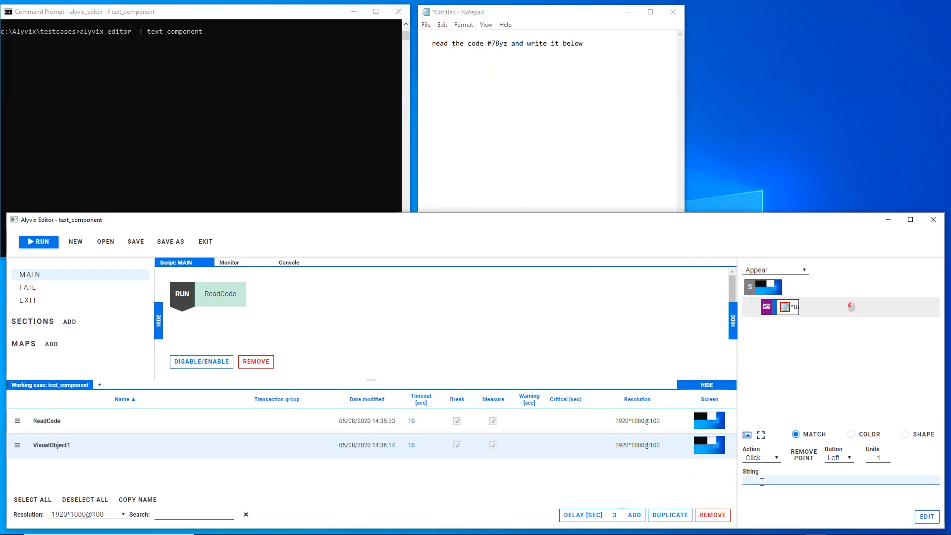
pyautogui.write('{')
pyautogui.write('ReadCode.extract}')
# Rename the second visual object as WriteCode and add it to the MAIN script after ReadCode.
pyautogui.doubleClick(54, 444)
pyautogui.write('WriteCode')
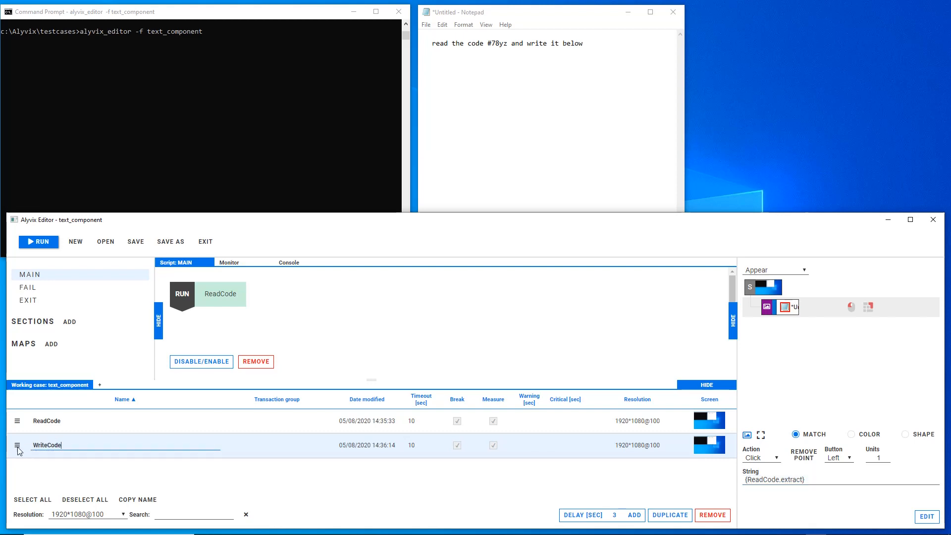
pyautogui.moveTo(18, 444); pyautogui.dragTo(215, 313)
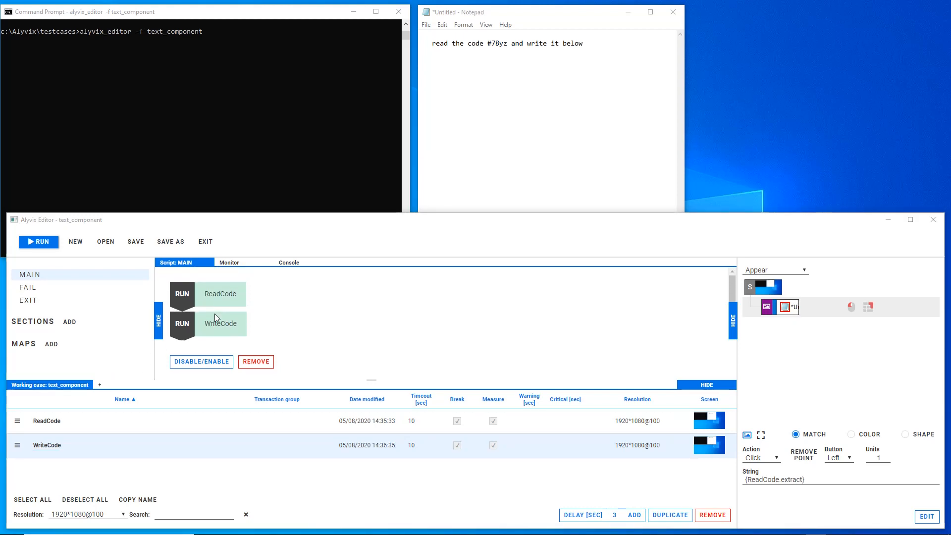
# Run the test case so it writes the extracted code 78yz below the sentence in Notepad.
pyautogui.click(46, 242)
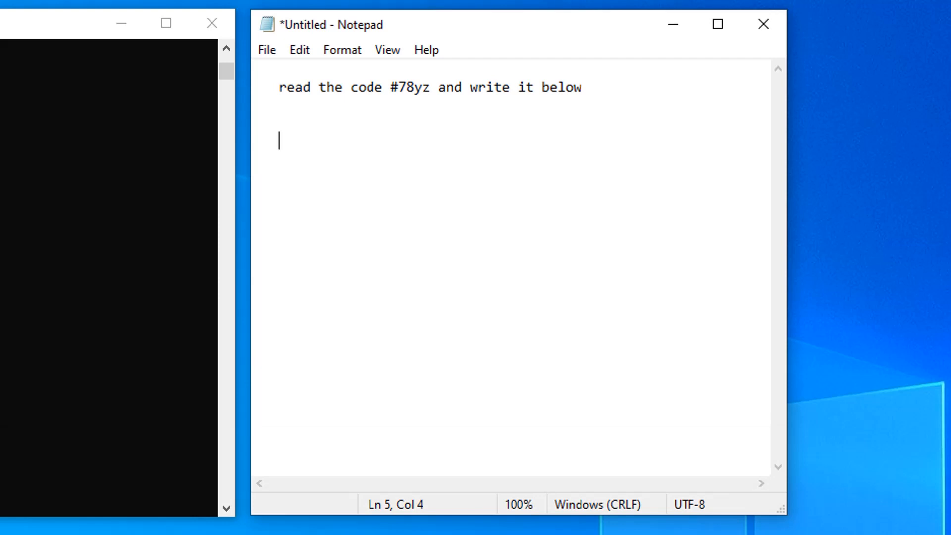
pyautogui.write('78yz')
pyautogui.click(376, 149)
# In Notepad, delete the code written below the sentence and change the code within the sentence to 22fr.
pyautogui.press('BackSpace')
pyautogui.press('BackSpace')
pyautogui.press('BackSpace')
pyautogui.press('BackSpace')
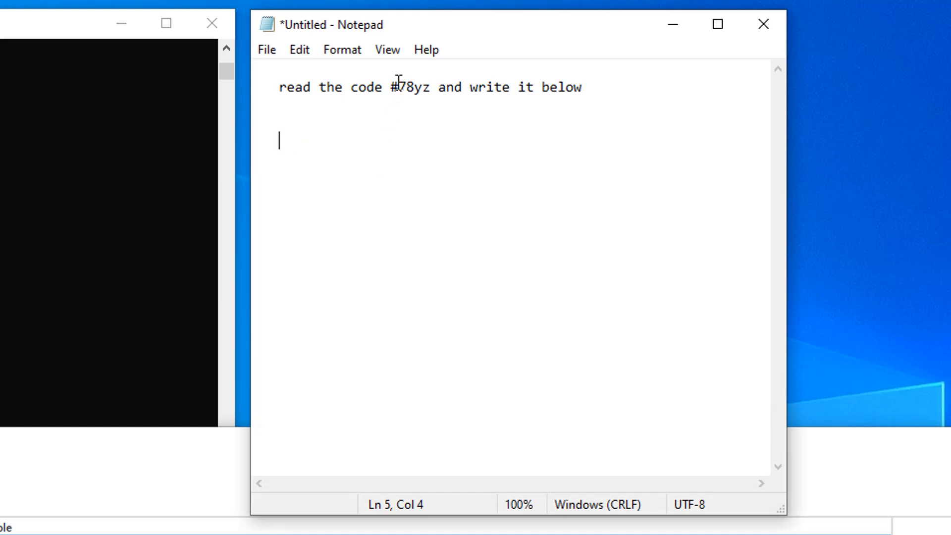
pyautogui.moveTo(398, 82); pyautogui.dragTo(431, 85)
pyautogui.write('22')
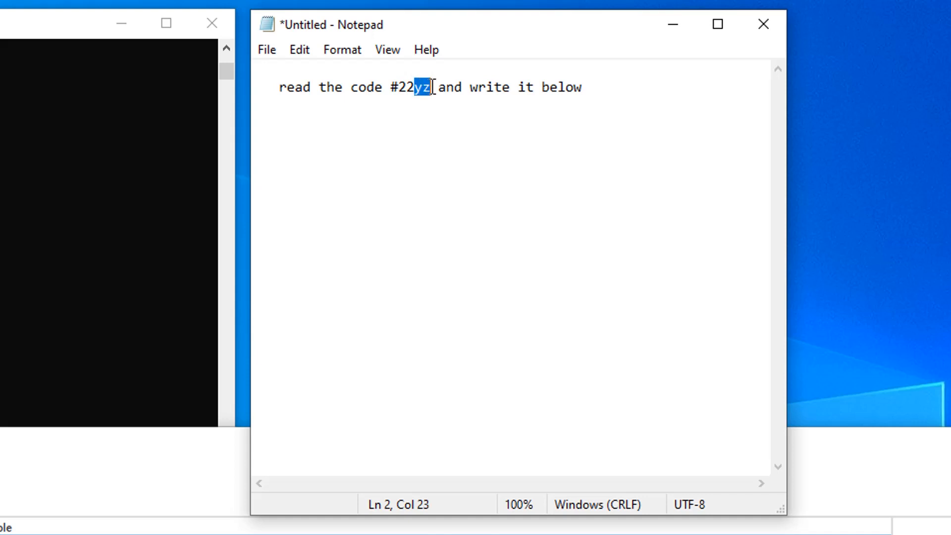
pyautogui.write('fr')
# Run the test case again so it writes the changed code 22fr below the sentence.
pyautogui.hotkey('alt', 'Tab')
pyautogui.press('super+Down')
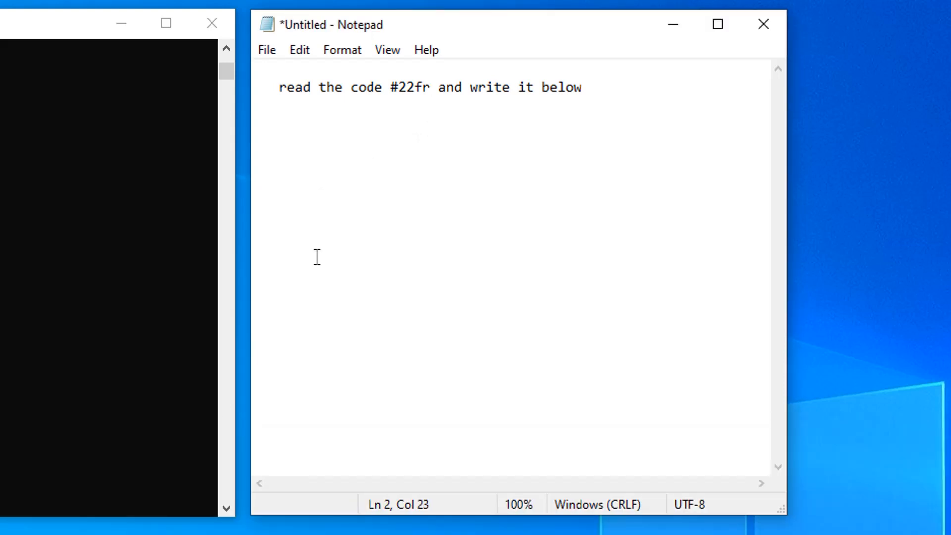
pyautogui.click(384, 186)
pyautogui.write('22fr')
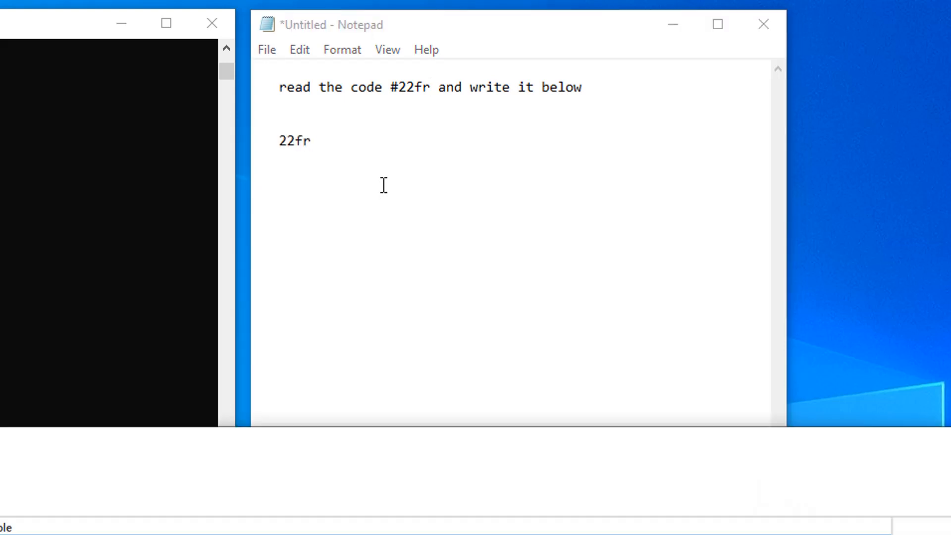